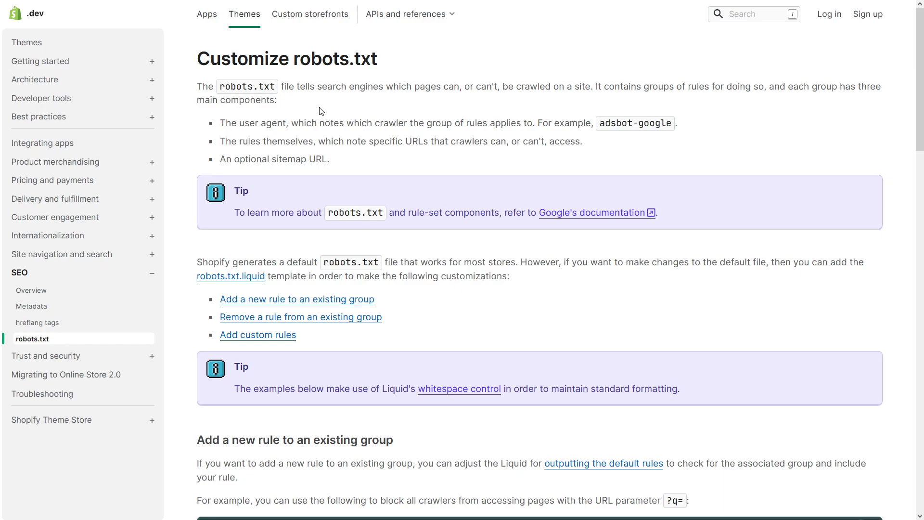
Get ready to switch to the 'fortestonly1 ~ Home ~ Shopify' admin tab.
mouse_move(337, 6)
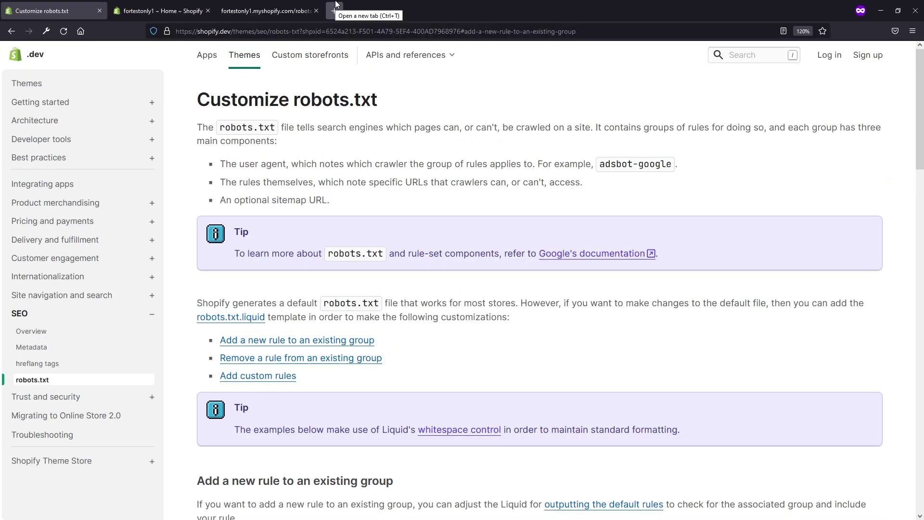
Confirm the live robots.txt blocks all crawlers, then return to the store admin home.
left_click(160, 6)
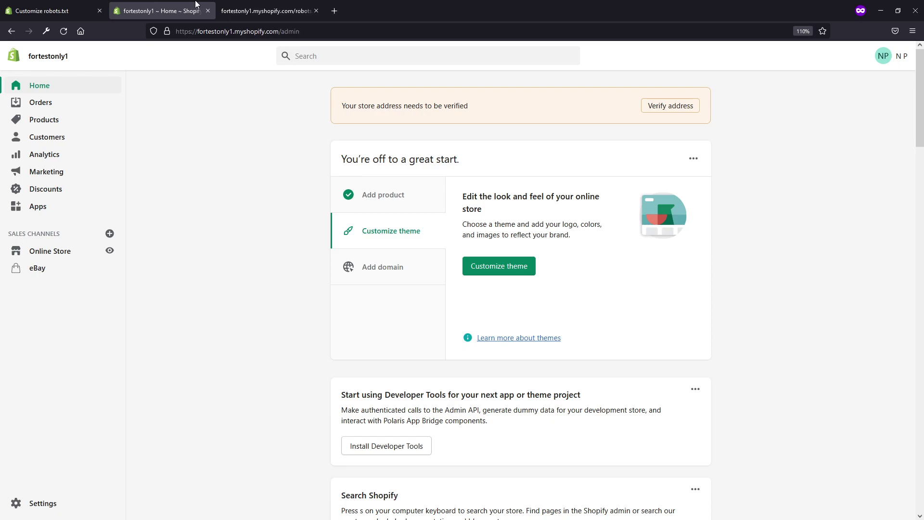
left_click(252, 4)
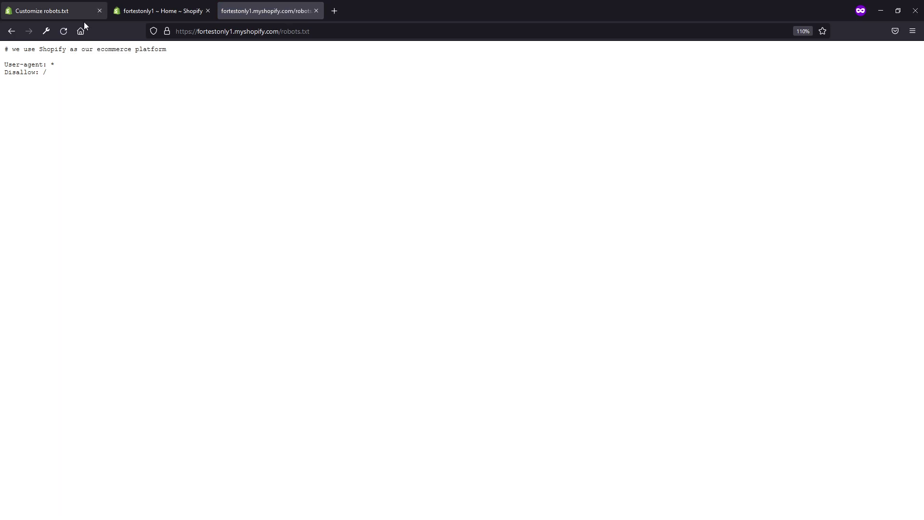
left_click(132, 4)
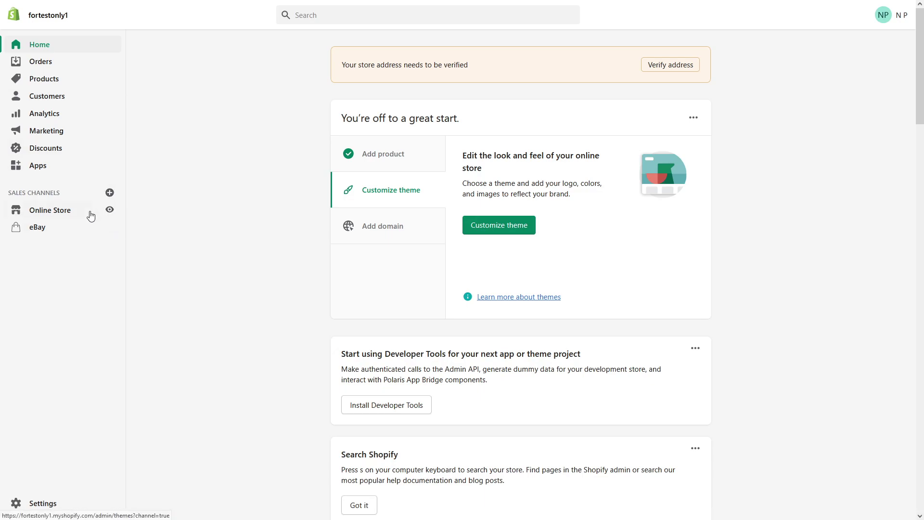
Open the Narrative theme's code editor from Online Store > Themes > Actions > Edit code.
left_click(71, 212)
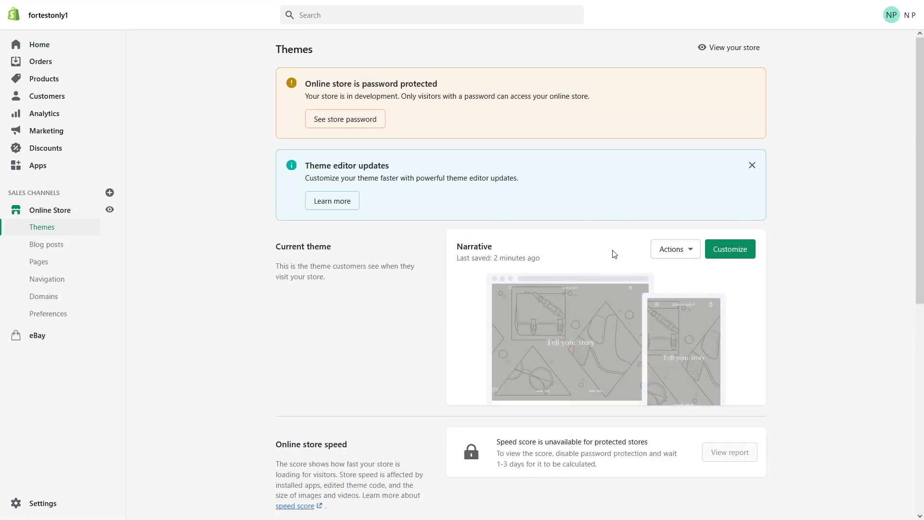
left_click(667, 248)
left_click(650, 363)
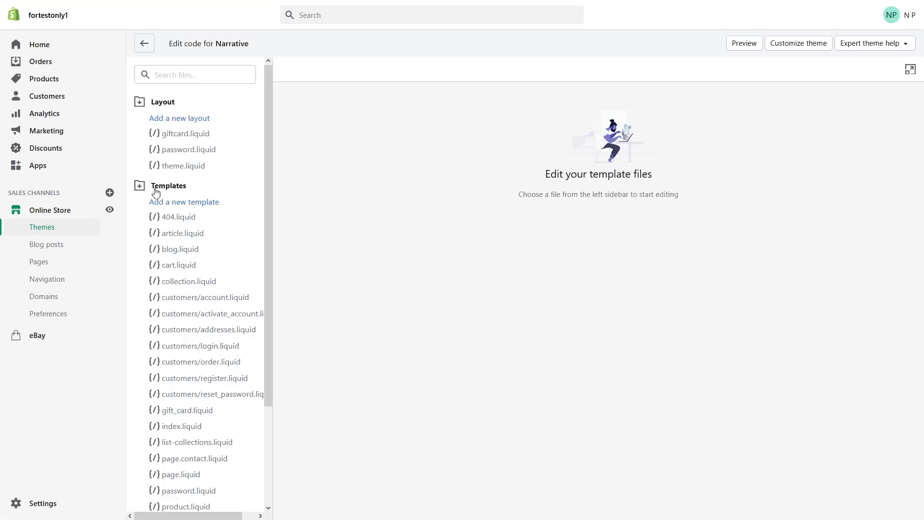
scroll(189, 140, "down", 2)
scroll(192, 101, "up", 1)
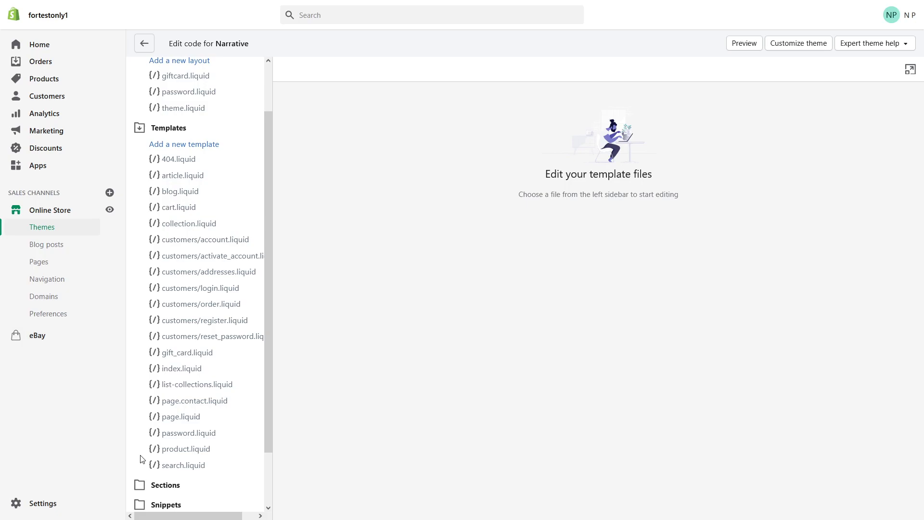
Add a new robots.txt template, creating robots.txt.liquid in the Narrative theme.
left_click(176, 143)
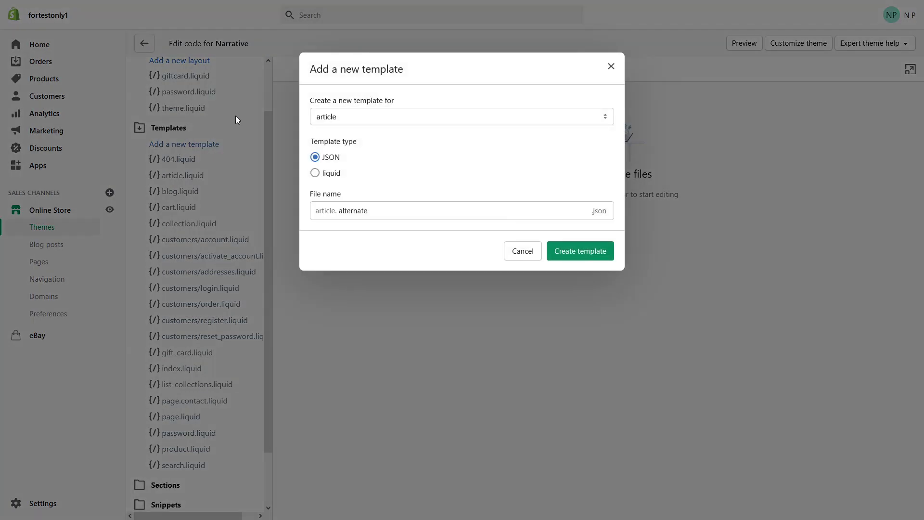
left_click(347, 117)
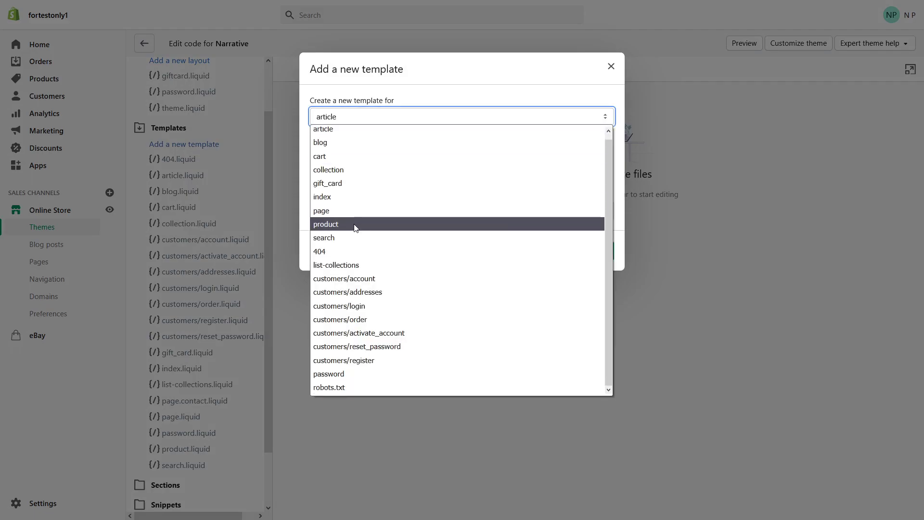
left_click(326, 388)
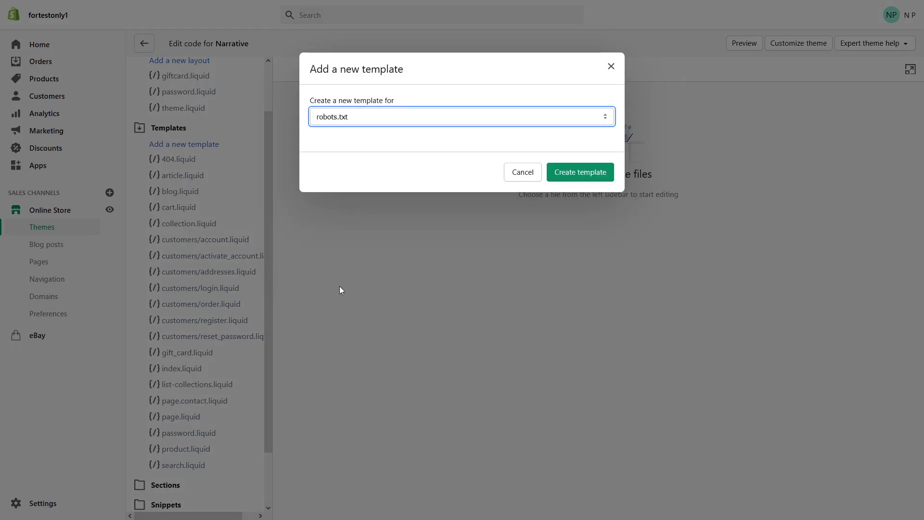
left_click(586, 176)
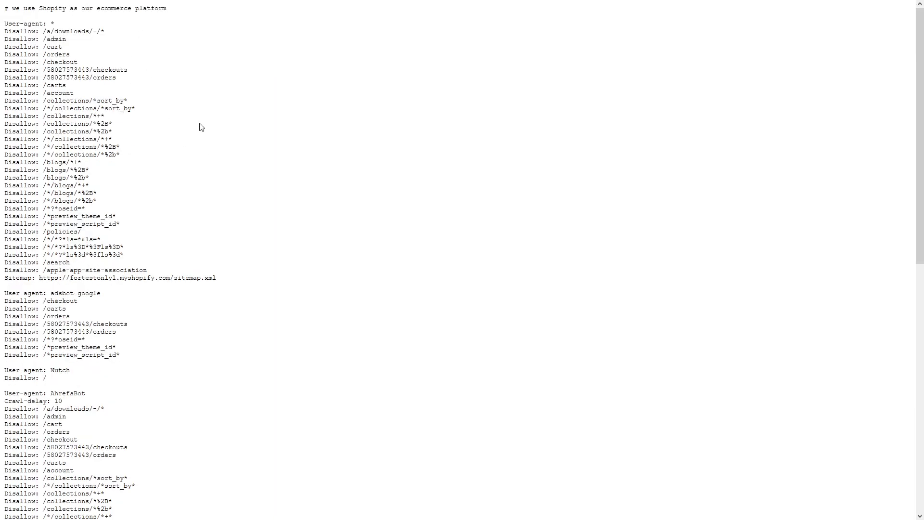
Scroll through the live robots.txt's default crawler groups, then go back to the Customize robots.txt docs.
scroll(202, 127, "down", 3)
scroll(201, 127, "down", 2)
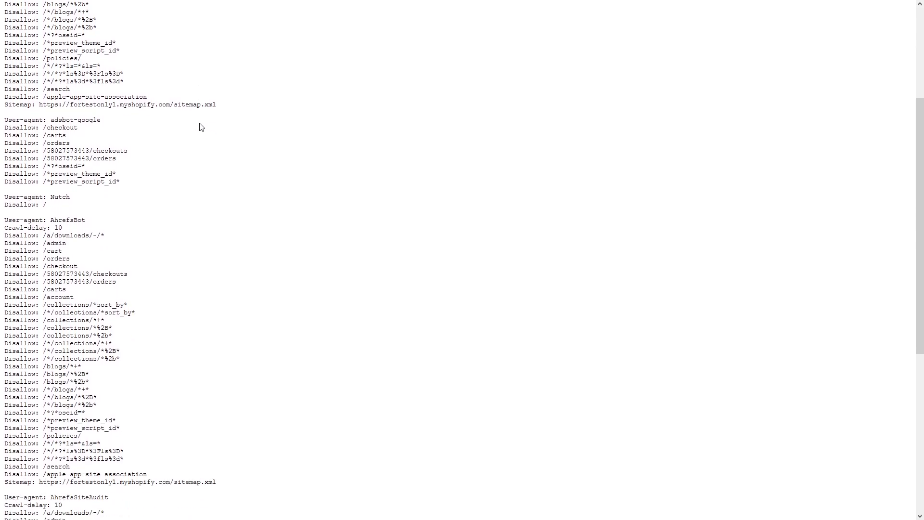
scroll(202, 127, "down", 4)
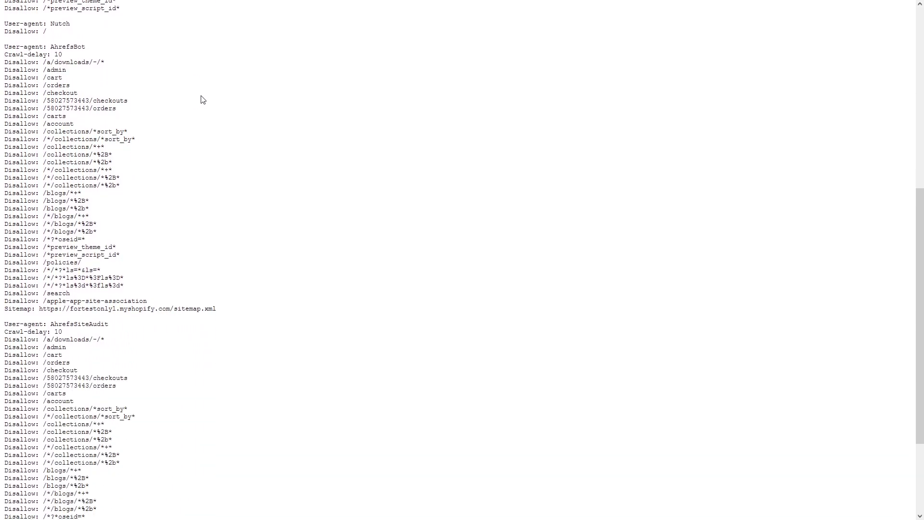
scroll(201, 183, "down", 3)
scroll(192, 163, "up", 6)
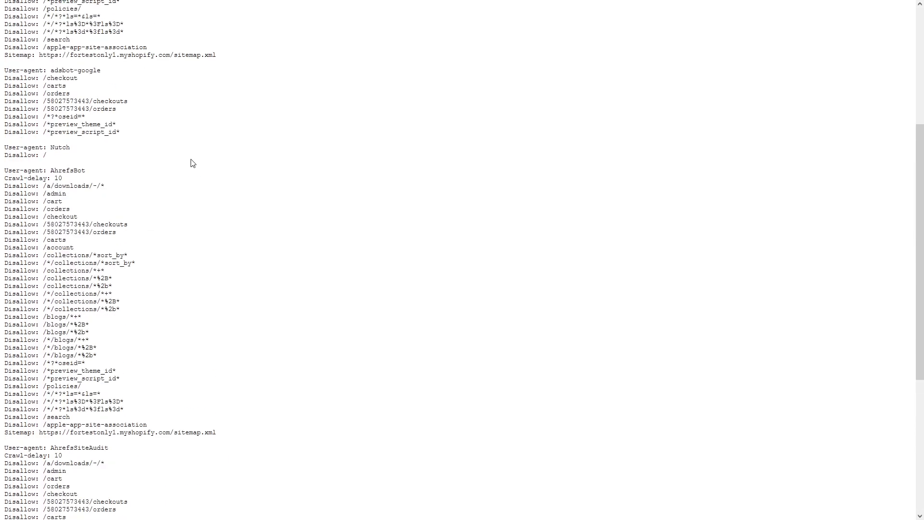
scroll(192, 163, "up", 2)
scroll(229, 212, "up", 1)
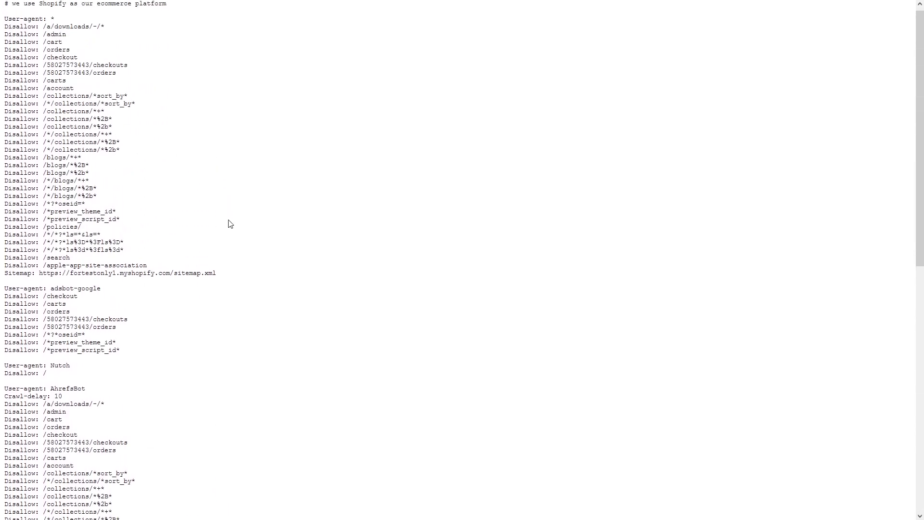
scroll(169, 209, "down", 5)
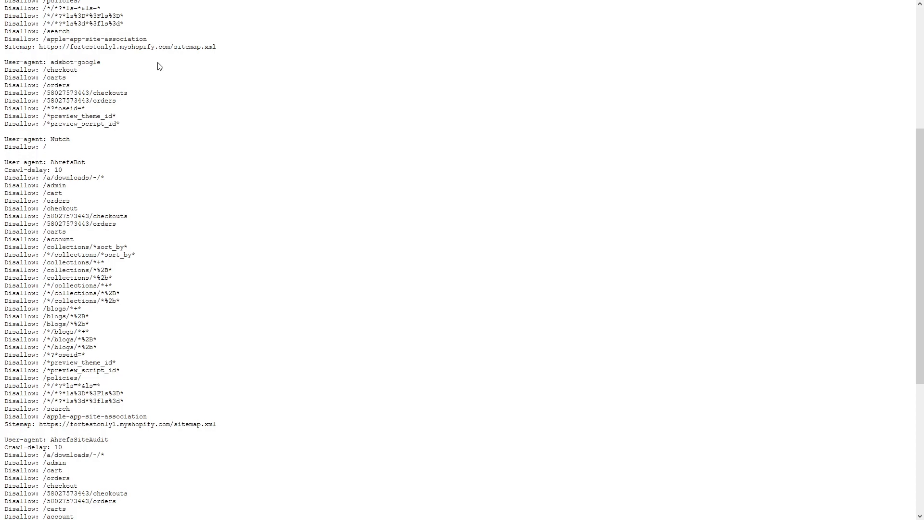
mouse_move(174, 2)
left_click(53, 4)
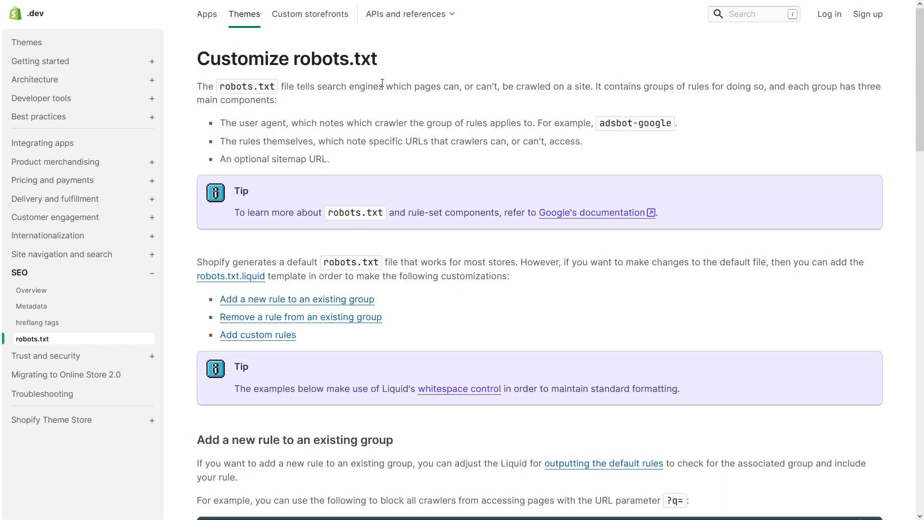
Copy the 'Block certain crawlers' example: User-agent: discobot with Disallow: /.
scroll(359, 105, "down", 5)
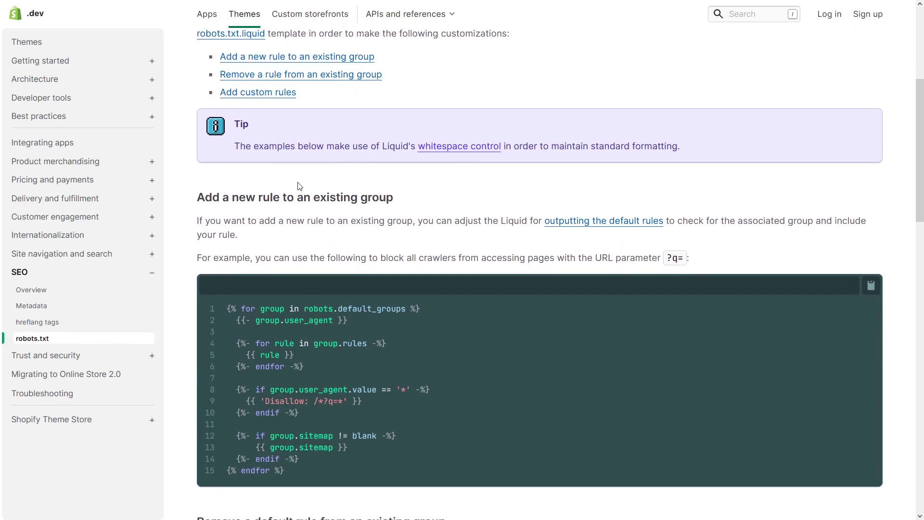
scroll(266, 198, "down", 5)
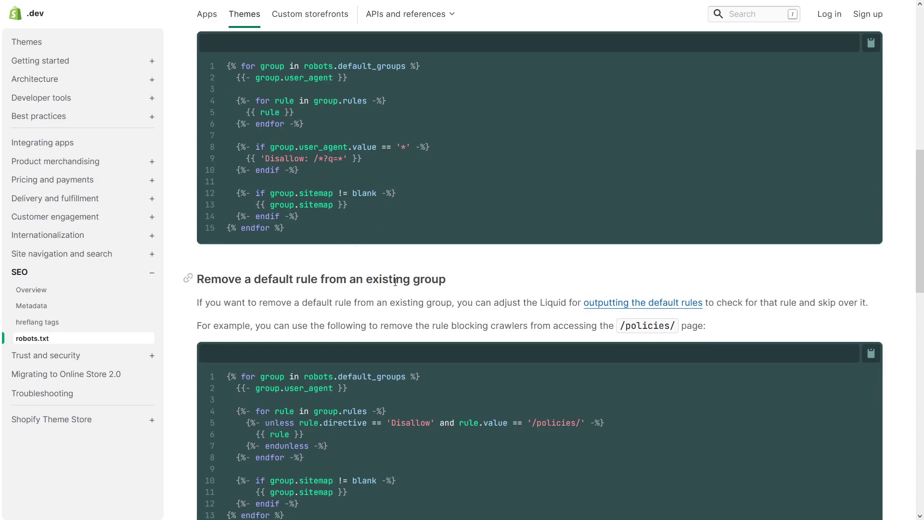
scroll(397, 270, "down", 6)
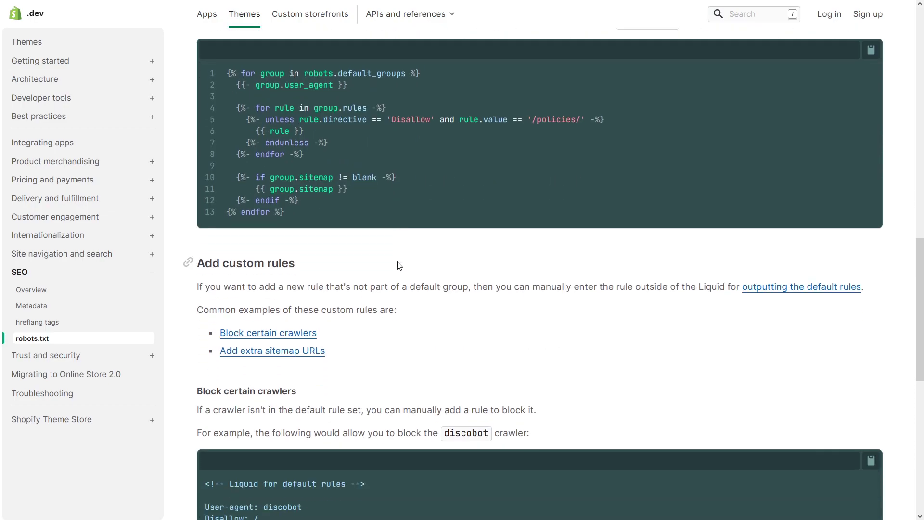
scroll(399, 266, "down", 1)
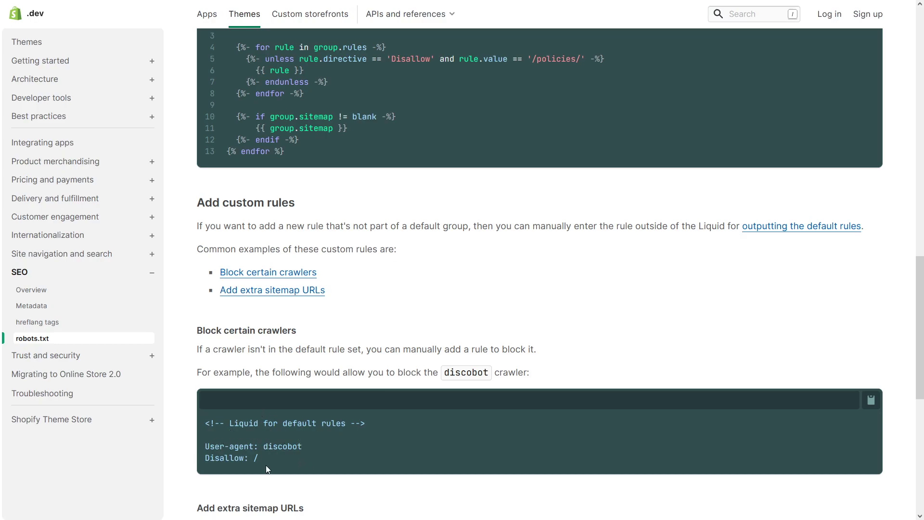
left_click_drag(265, 465, 182, 416)
left_click(243, 434)
left_click(872, 400)
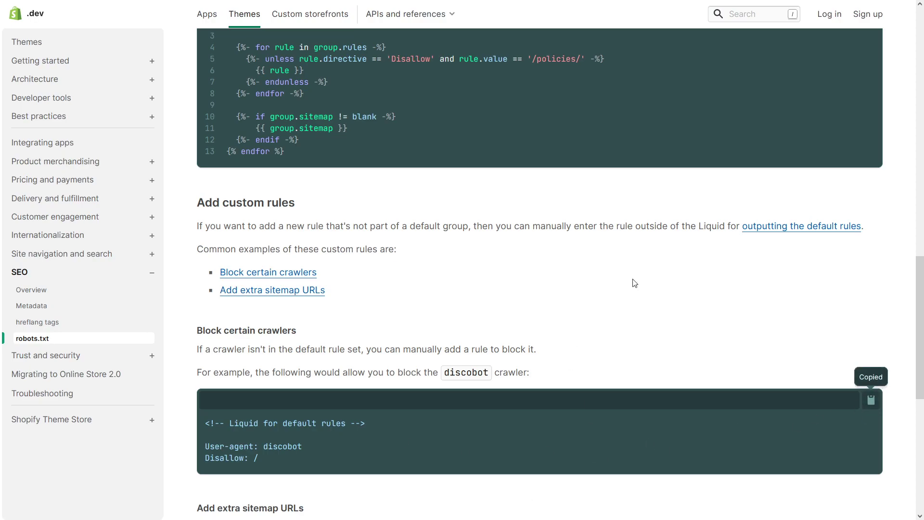
Paste the discobot block rule below the default rules in robots.txt.liquid and save.
mouse_move(230, 3)
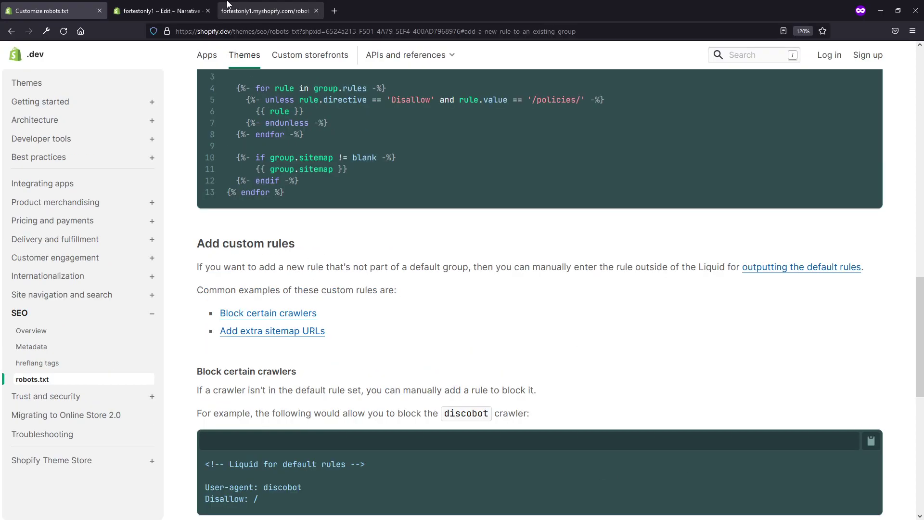
left_click(177, 5)
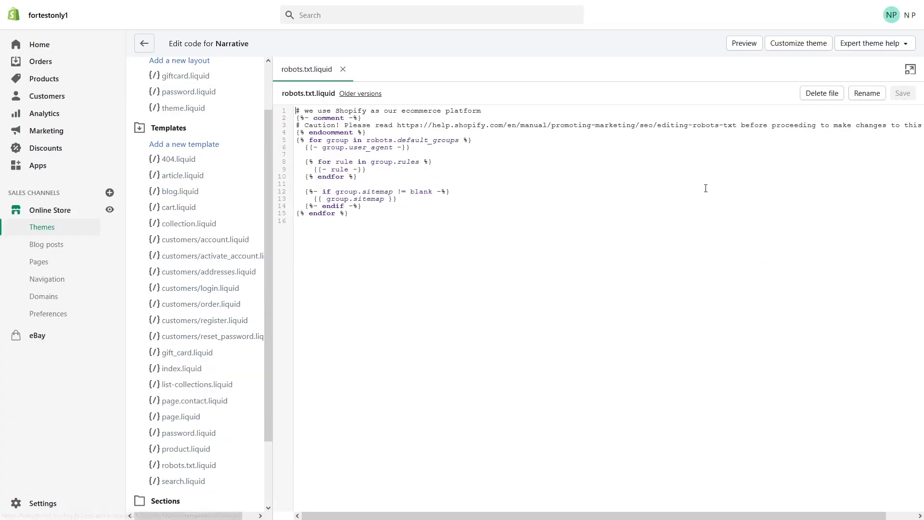
left_click(371, 216)
key("Return")
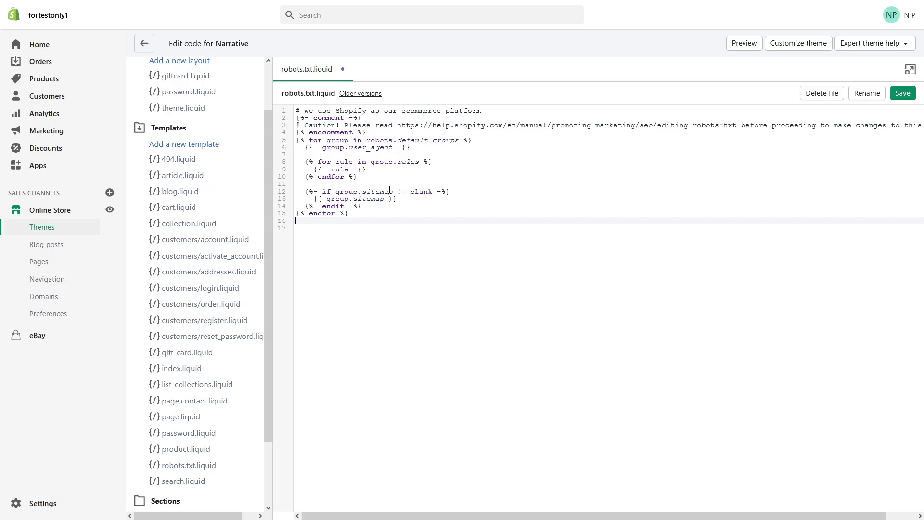
key("Return")
key("ctrl+v")
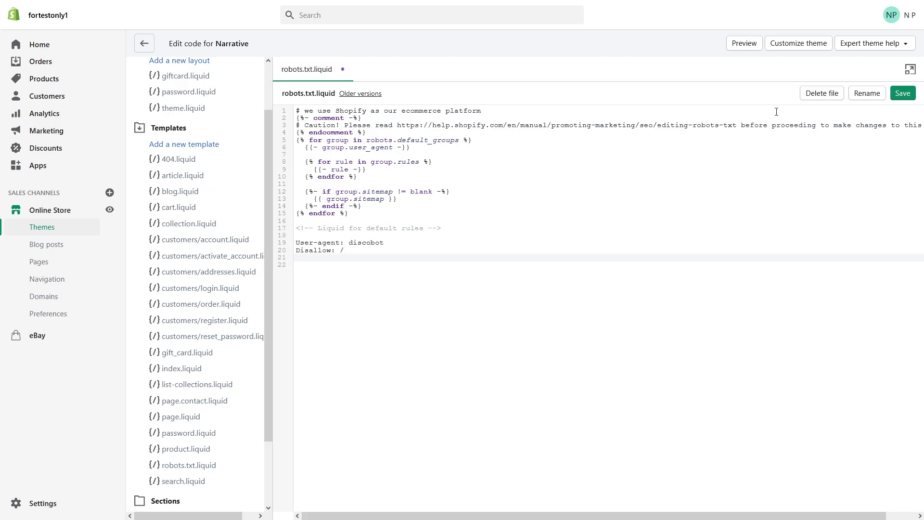
left_click(900, 97)
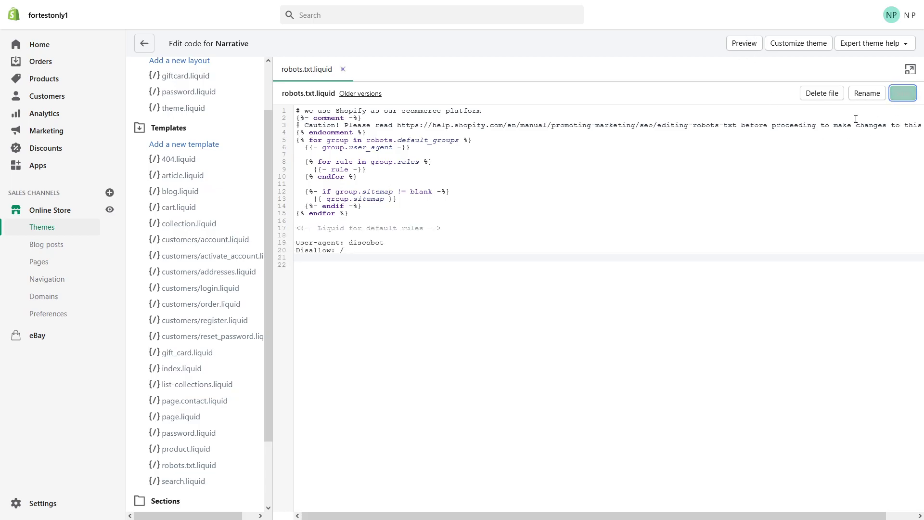
Reload the live robots.txt, confirm the discobot rule at its end, then return to the docs.
left_click(267, 10)
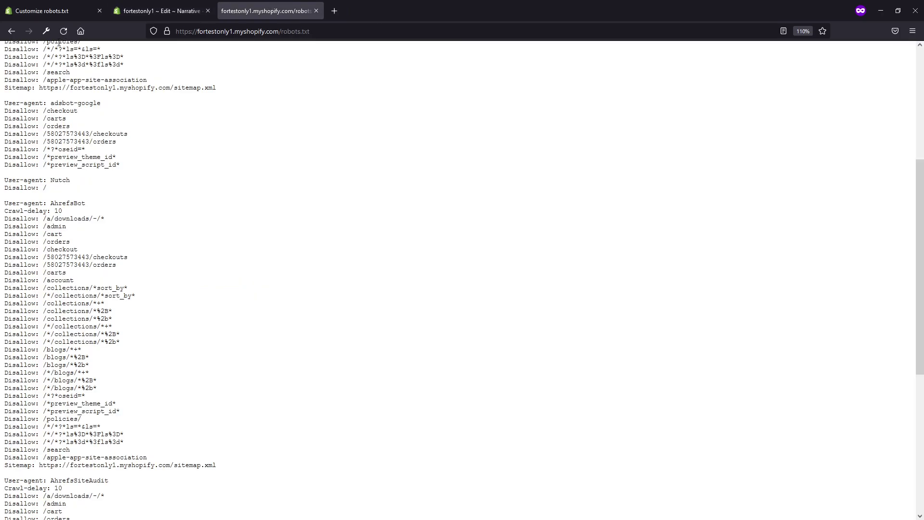
scroll(262, 221, "down", 6)
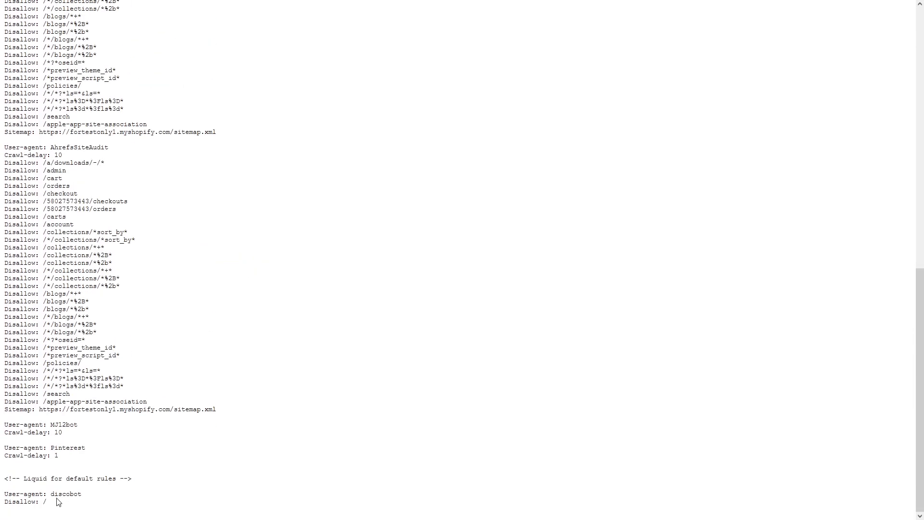
left_click_drag(57, 501, 16, 476)
left_click(170, 368)
scroll(227, 338, "up", 3)
scroll(236, 318, "up", 7)
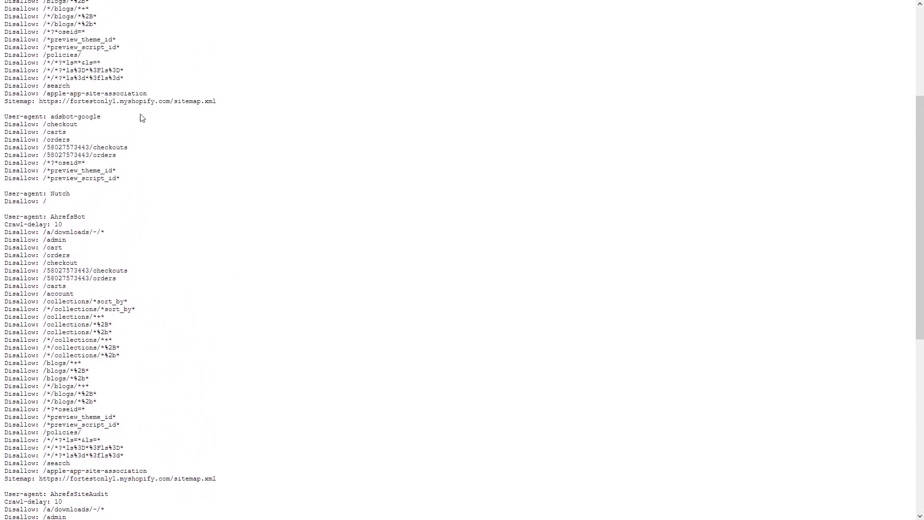
left_click(155, 6)
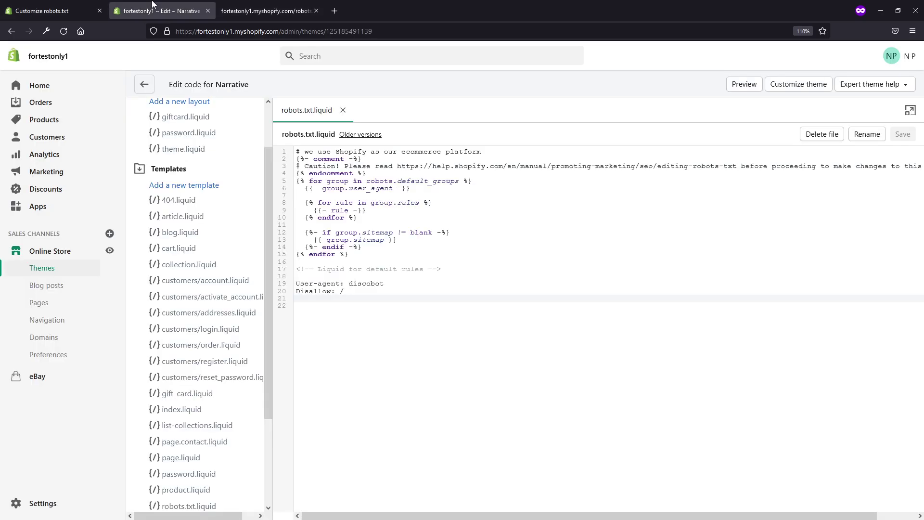
left_click(79, 5)
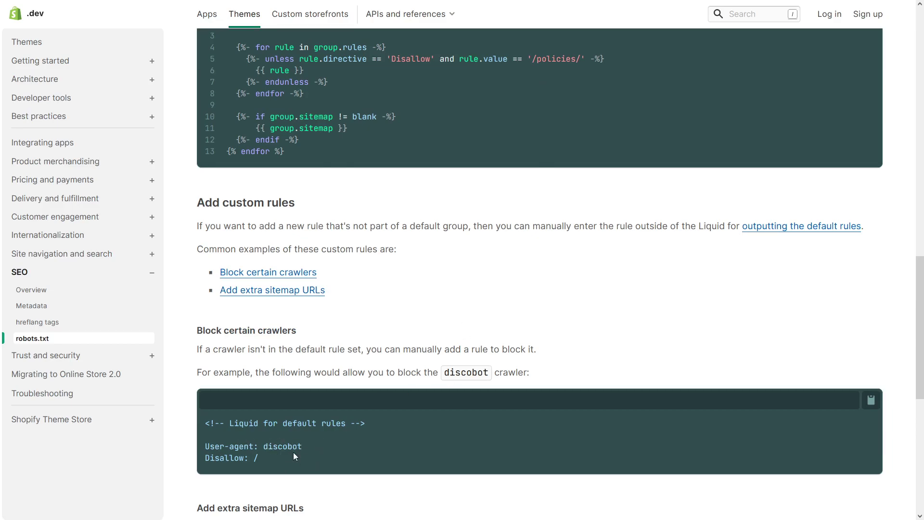
Return to the Narrative theme's robots.txt.liquid in the code editor.
mouse_move(241, 5)
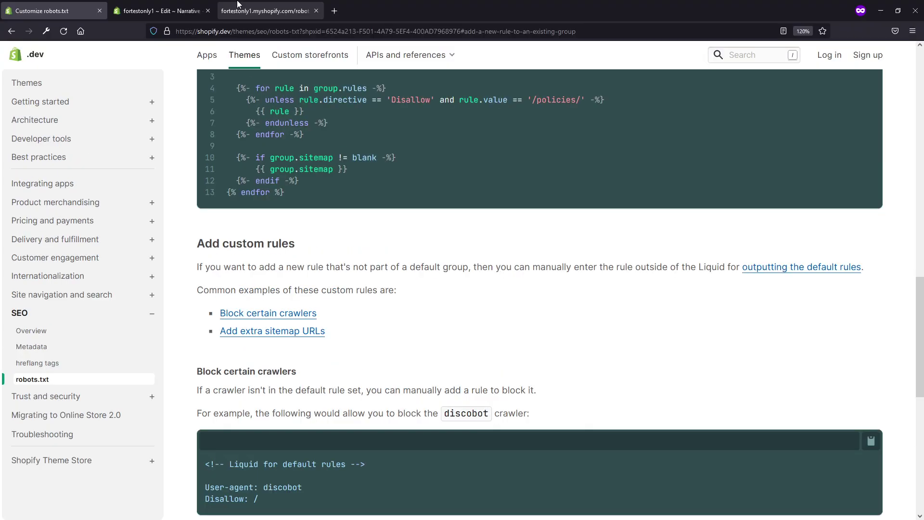
left_click(170, 5)
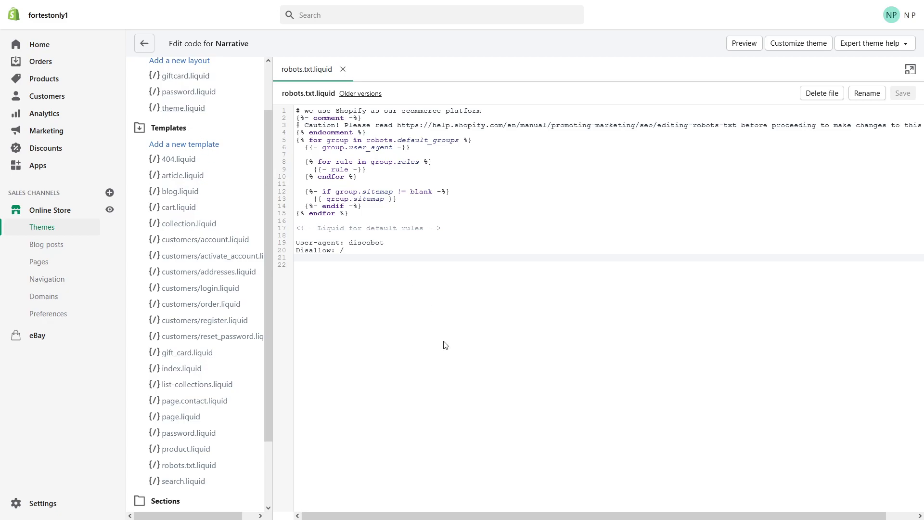
Delete the customized robots.txt.liquid file from the Narrative theme.
left_click(399, 354)
left_click_drag(331, 267, 296, 90)
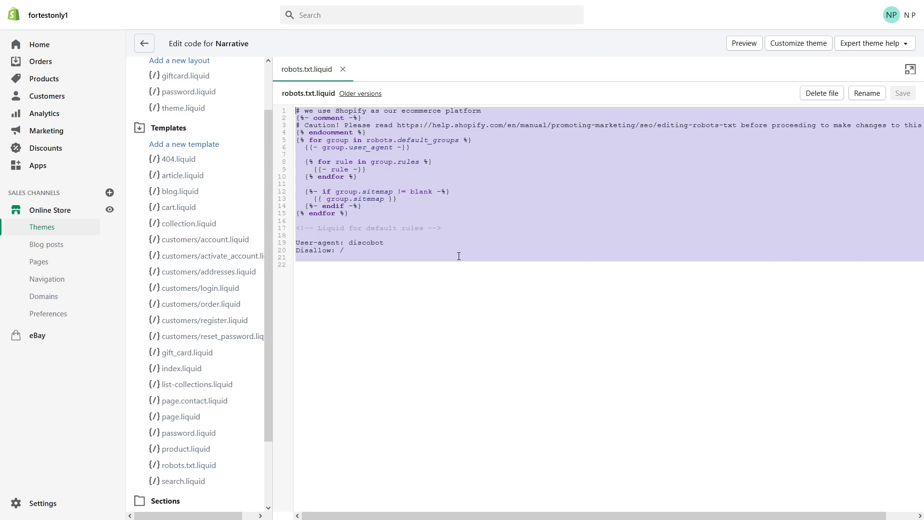
left_click(506, 158)
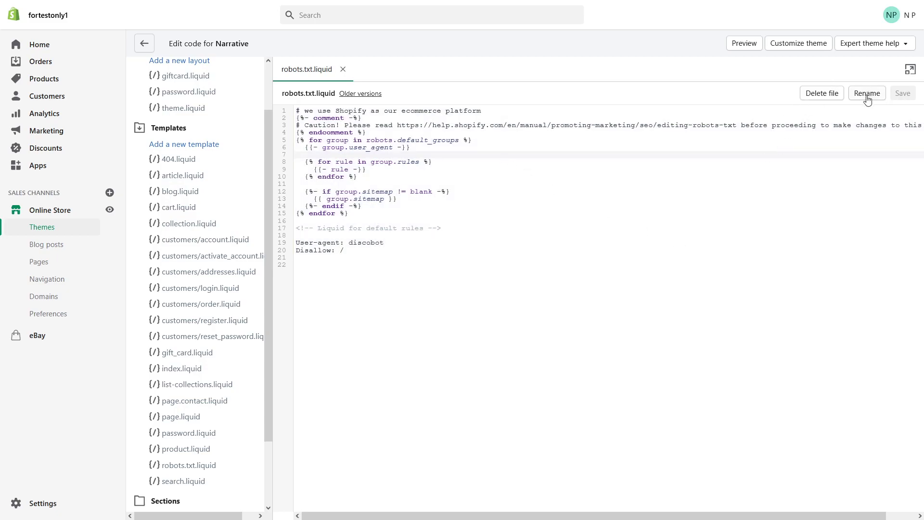
left_click(820, 95)
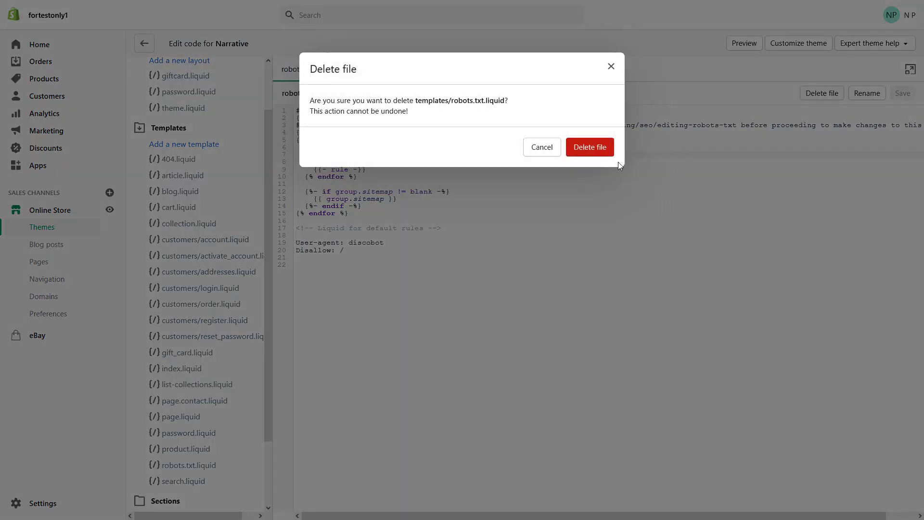
left_click(590, 147)
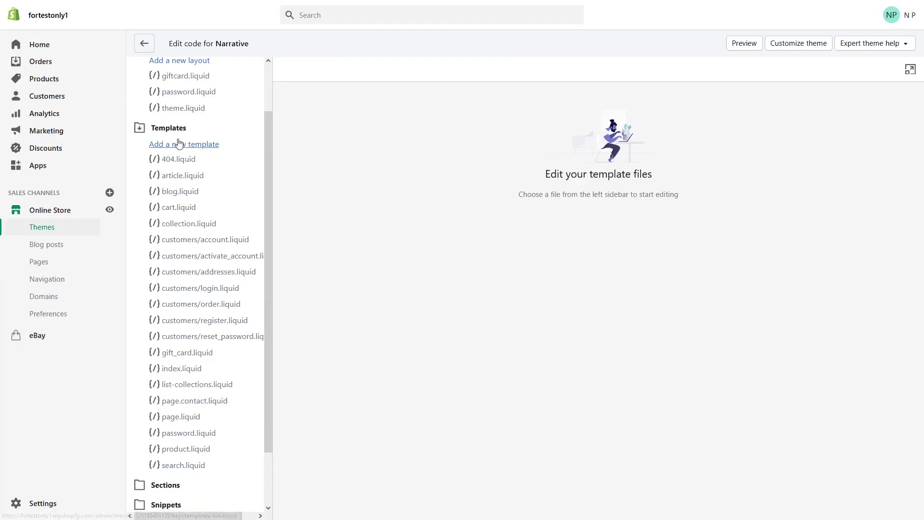
Recreate robots.txt.liquid as a fresh default robots.txt template.
left_click(179, 145)
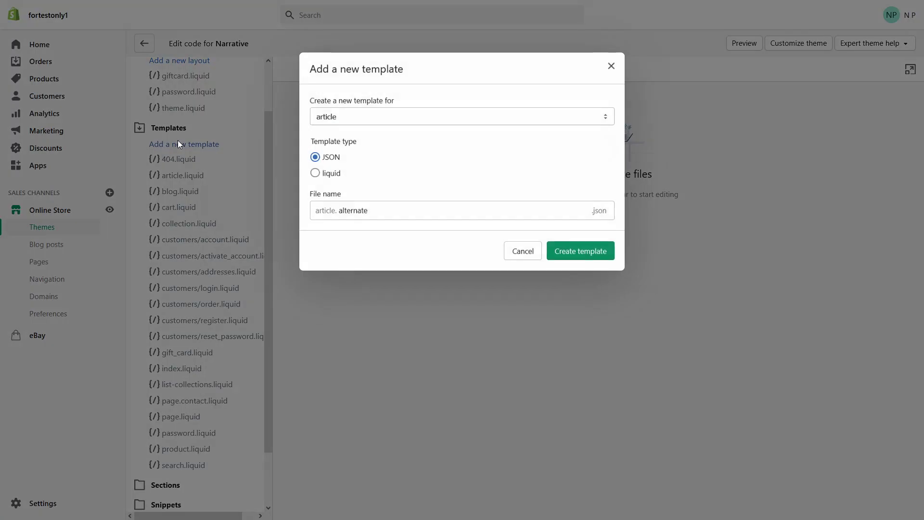
left_click(371, 123)
left_click(347, 385)
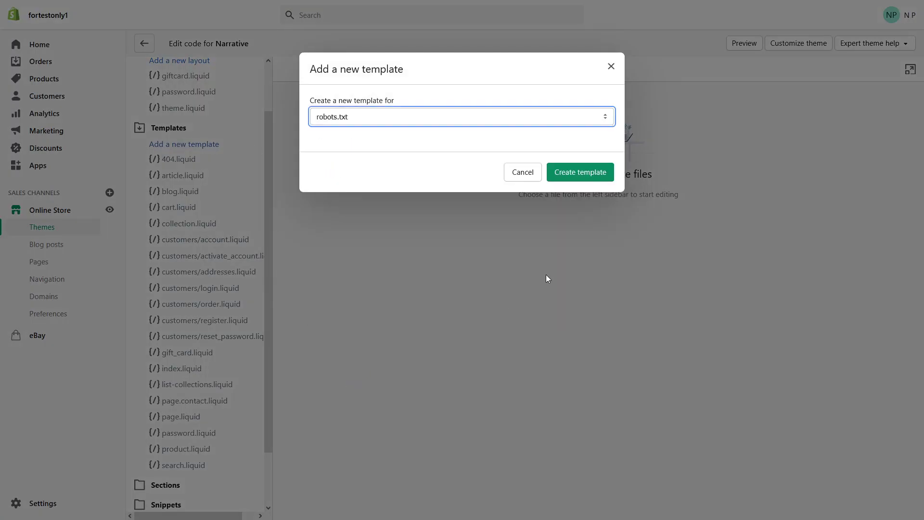
left_click(589, 176)
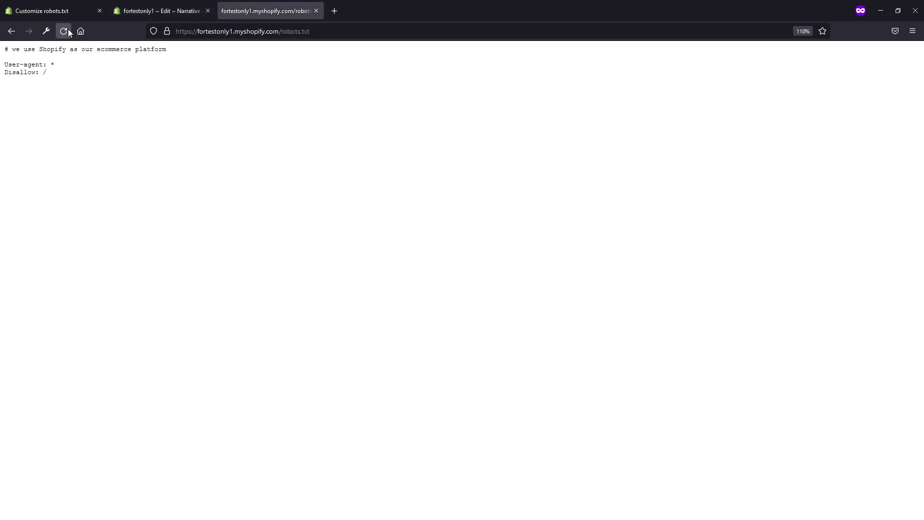
Reload the live robots.txt full screen and confirm it ends at the Pinterest Crawl-delay: 1 group.
left_click(63, 31)
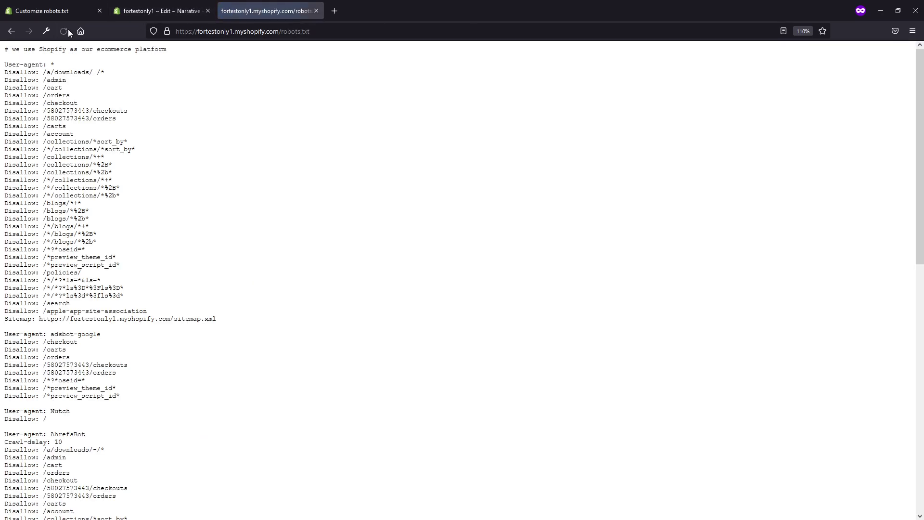
key("F11")
scroll(188, 198, "down", 10)
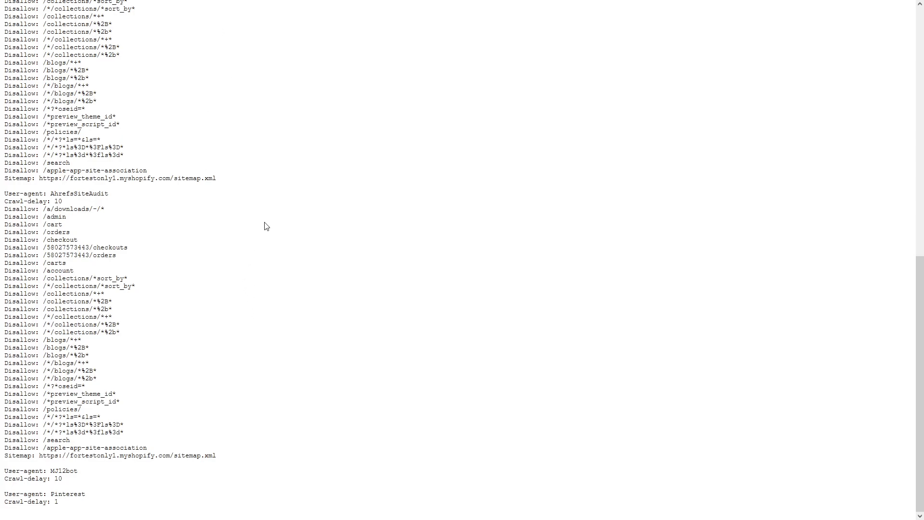
scroll(256, 171, "up", 10)
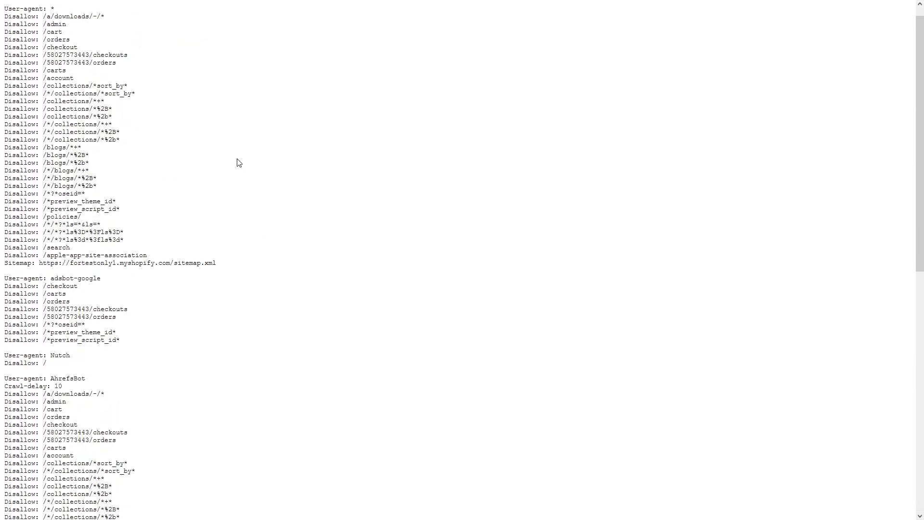
scroll(238, 163, "up", 2)
mouse_move(217, 4)
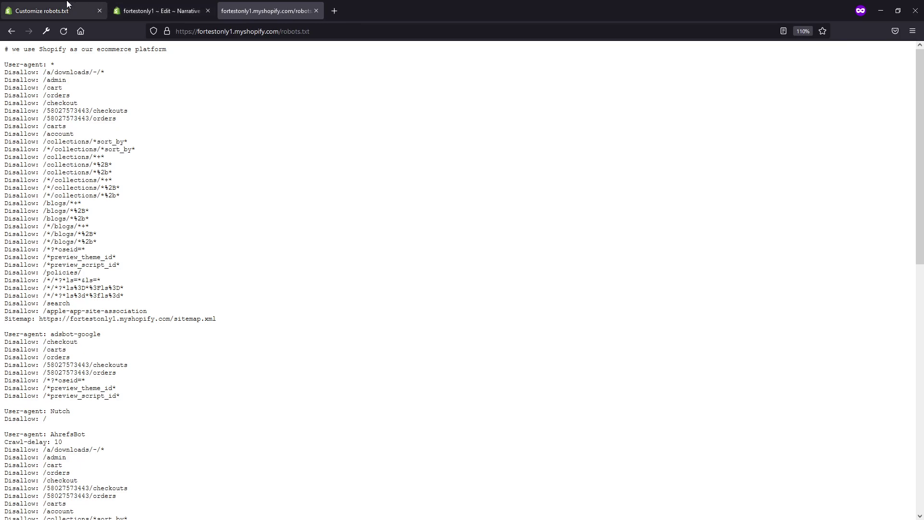
Return to the Customize robots.txt docs and scroll to the Add custom rules discobot example.
left_click(91, 11)
scroll(327, 216, "up", 10)
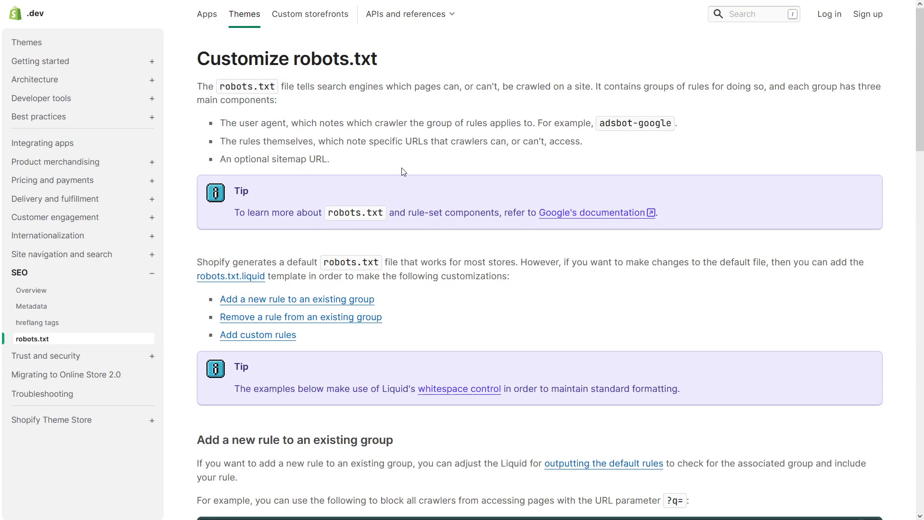
scroll(453, 154, "down", 2)
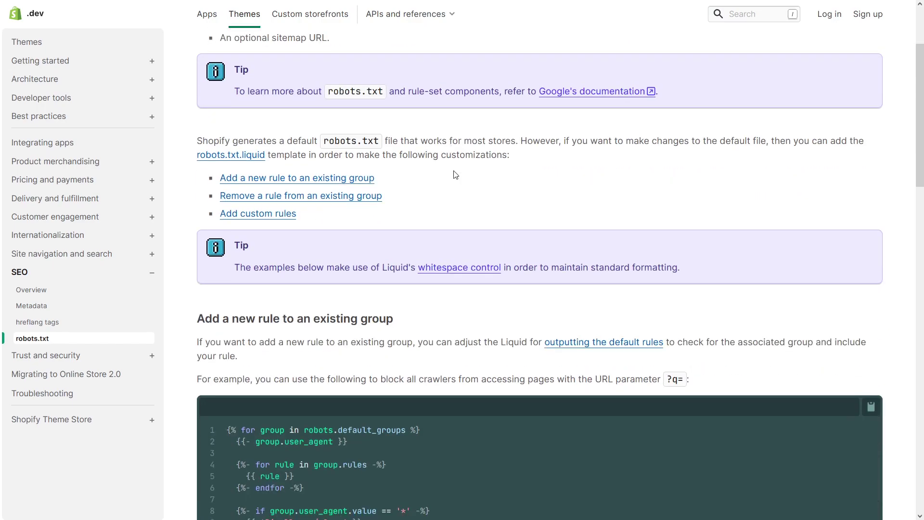
scroll(463, 157, "down", 15)
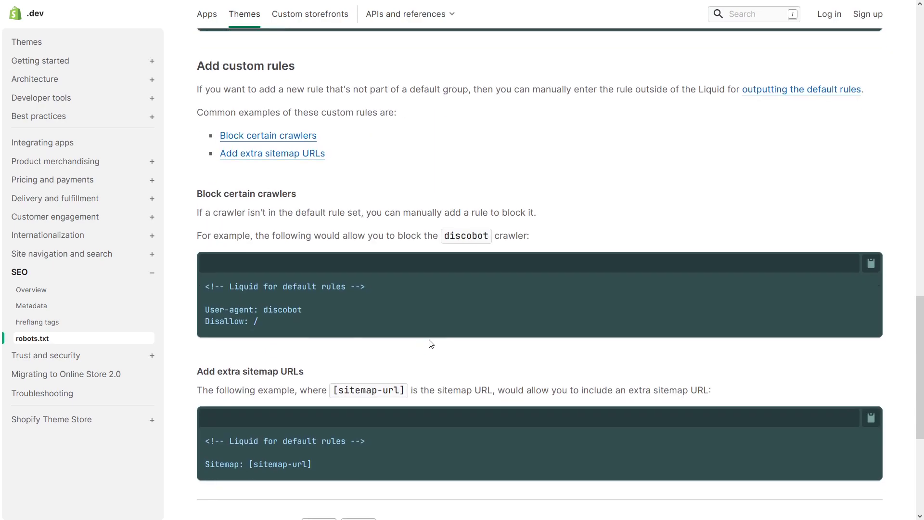